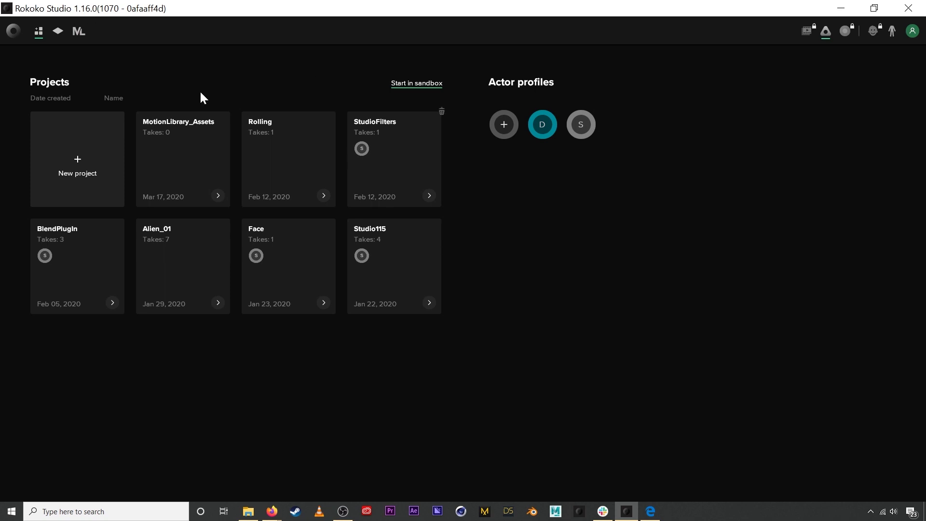
Step: Open the Motion Library to the All assets grid of dance animations
{"action": "left_click", "coordinate": [79, 30]}
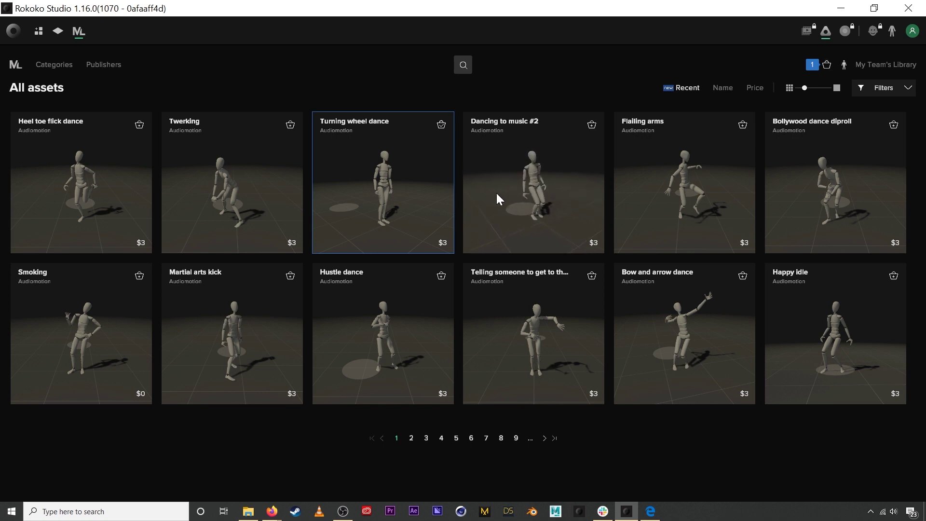
Step: Sort All assets by ascending price, rotate a card preview, test card sizes, then show Filters
{"action": "left_click", "coordinate": [752, 87]}
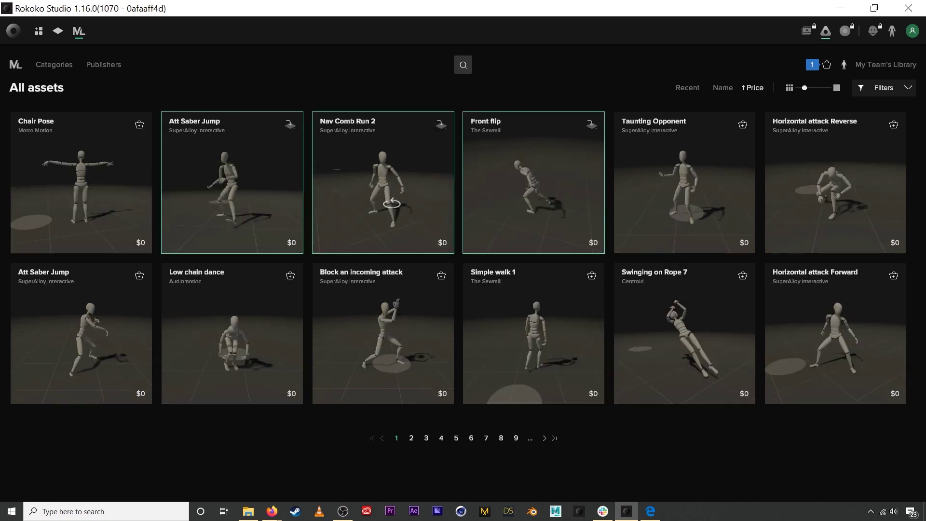
{"action": "left_click_drag", "start_coordinate": [421, 204], "coordinate": [399, 192]}
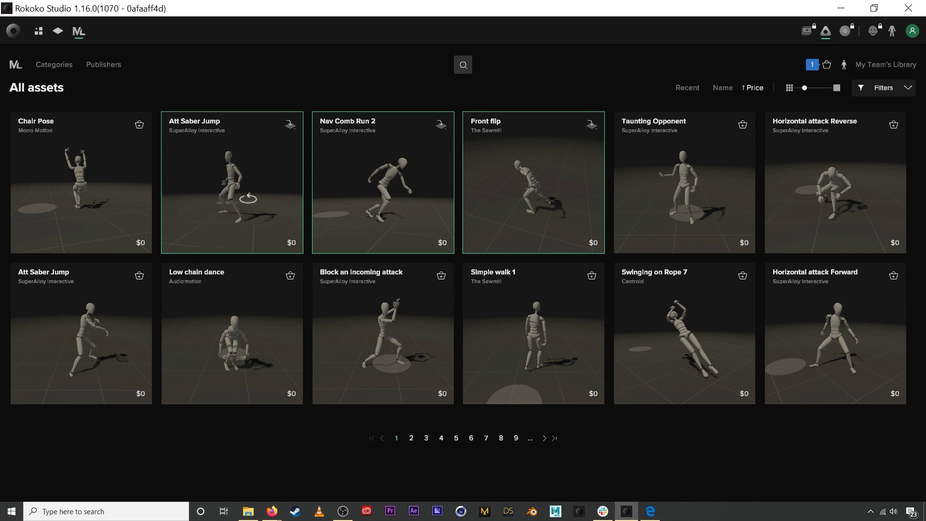
{"action": "left_click", "coordinate": [685, 87]}
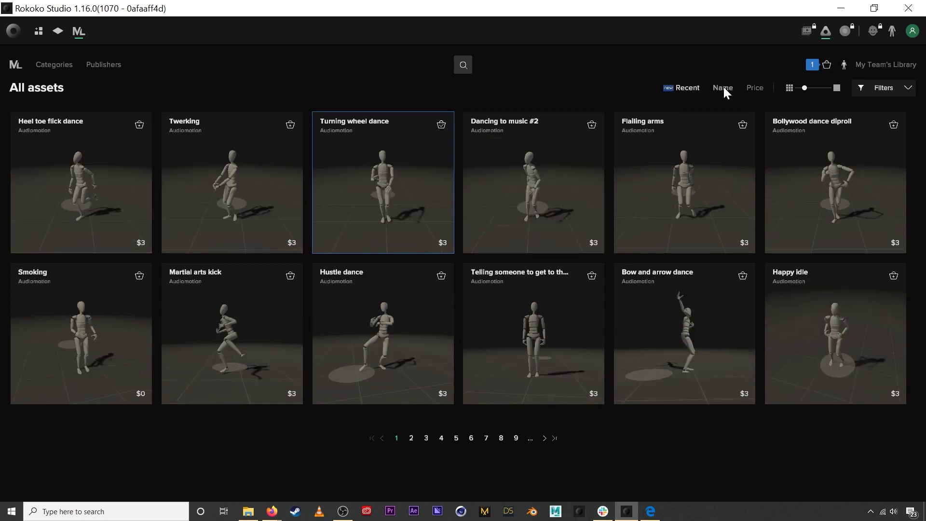
{"action": "left_click", "coordinate": [755, 87]}
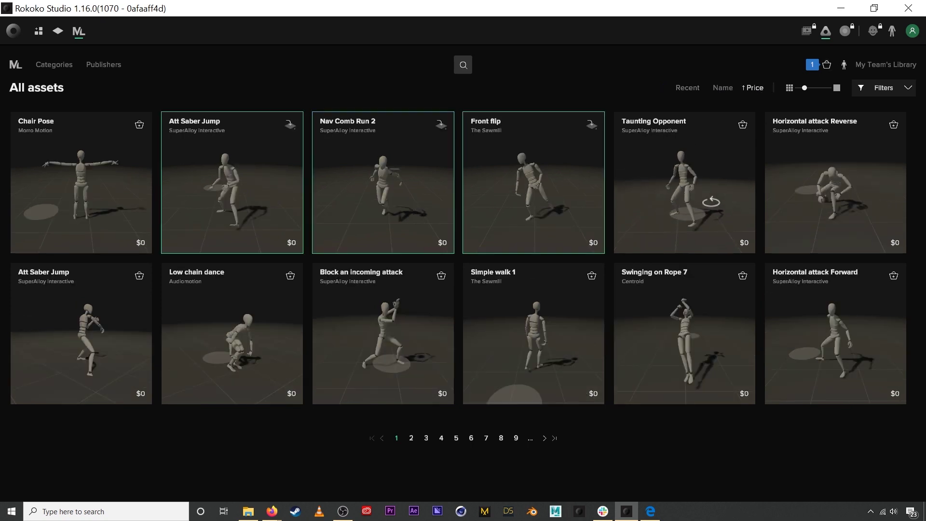
{"action": "left_click_drag", "start_coordinate": [806, 85], "coordinate": [805, 88]}
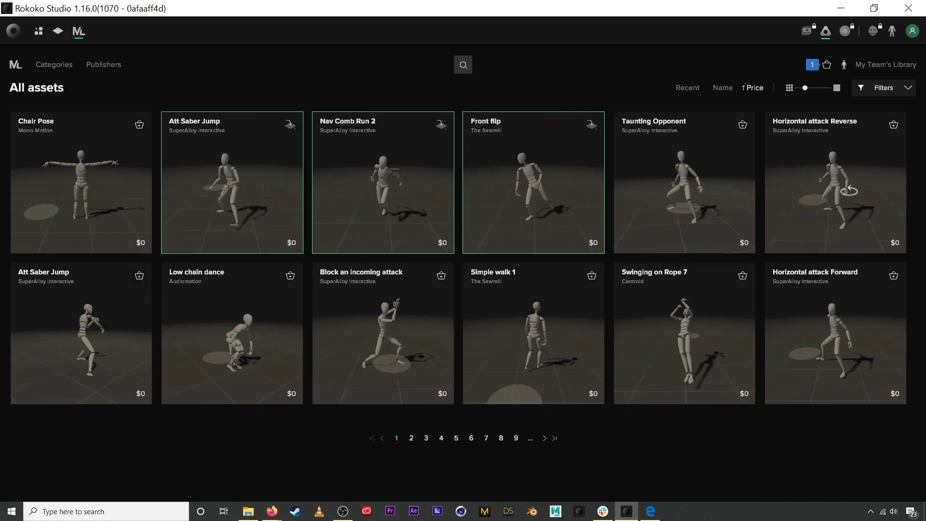
{"action": "left_click", "coordinate": [885, 87]}
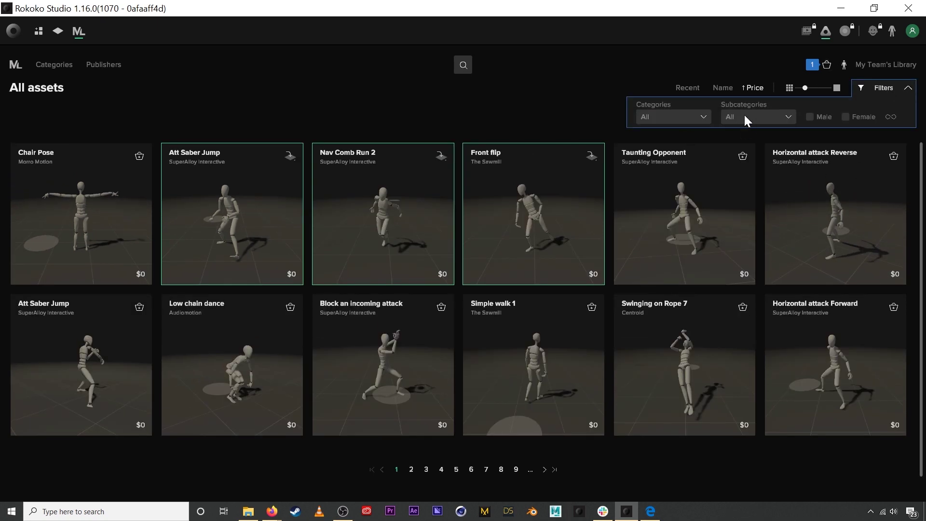
Step: Filter the assets to the Sport category and open the free Football kick 2 preview
{"action": "left_click", "coordinate": [704, 117]}
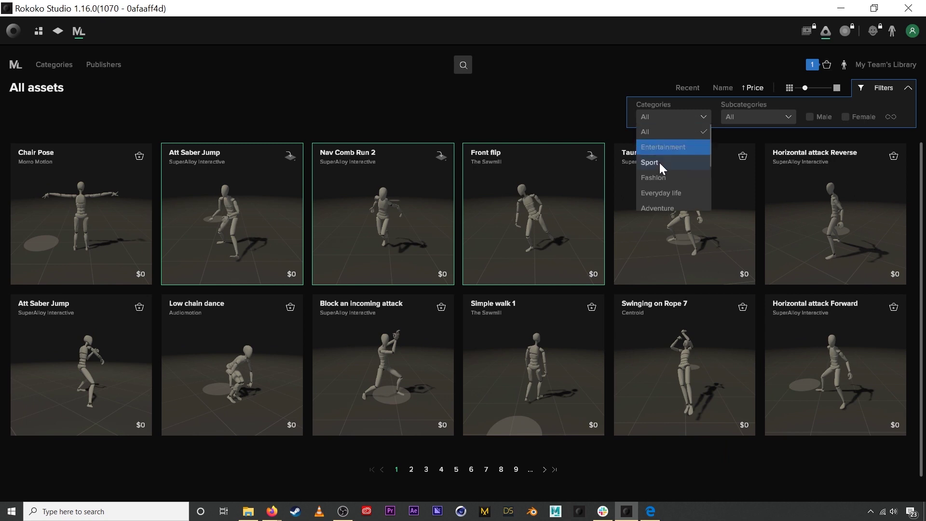
{"action": "scroll", "coordinate": [659, 174], "scroll_direction": "down", "scroll_amount": 1}
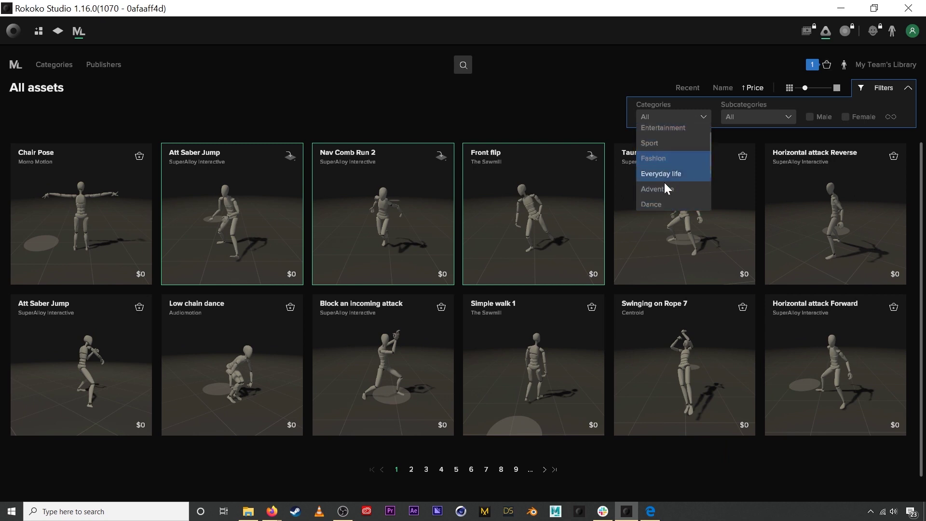
{"action": "left_click", "coordinate": [665, 143]}
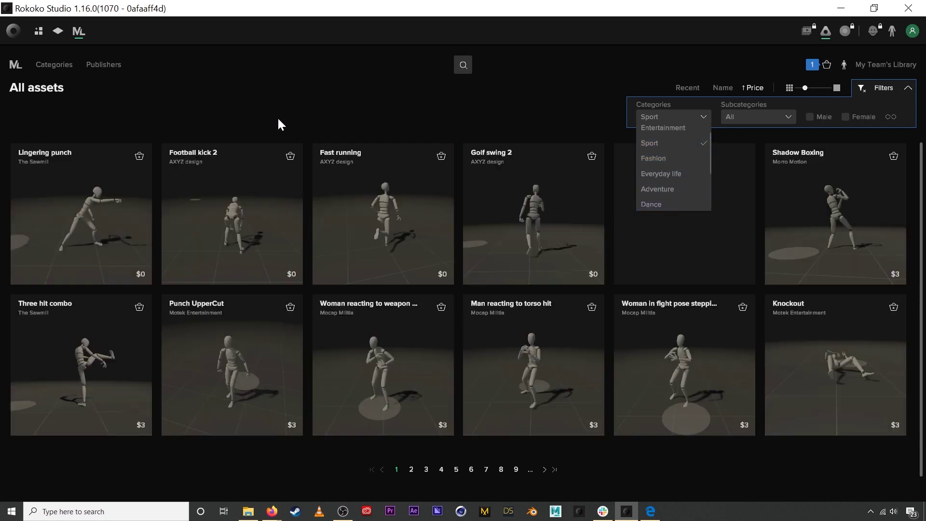
{"action": "left_click", "coordinate": [215, 218]}
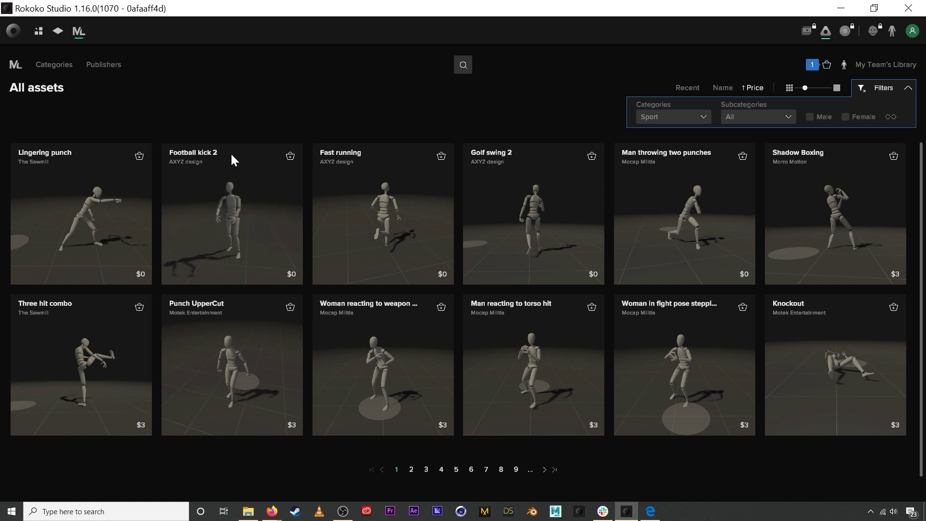
{"action": "left_click", "coordinate": [241, 163]}
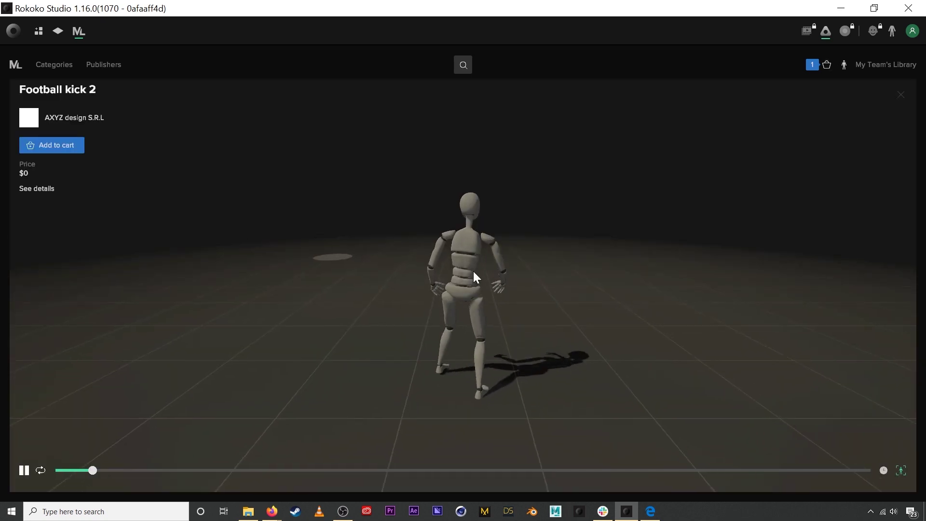
{"action": "left_click_drag", "start_coordinate": [445, 326], "coordinate": [459, 305]}
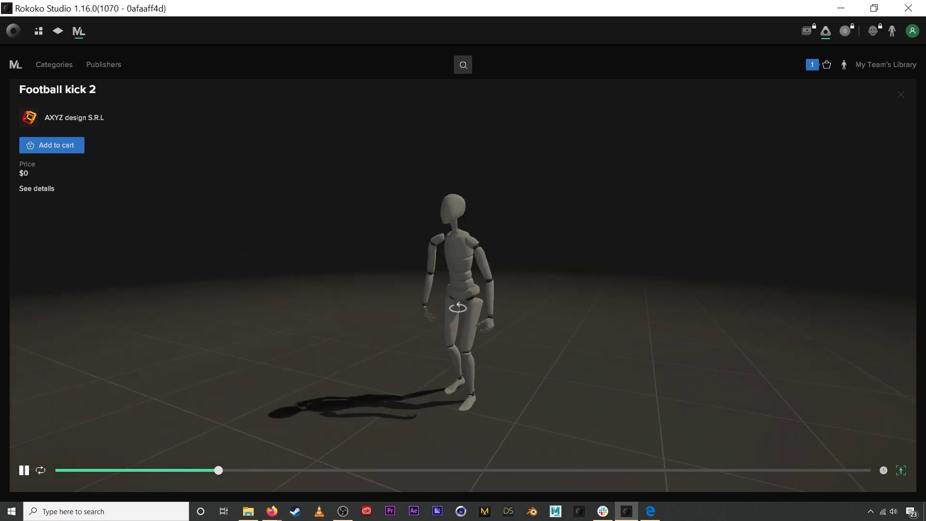
{"action": "key", "text": "space"}
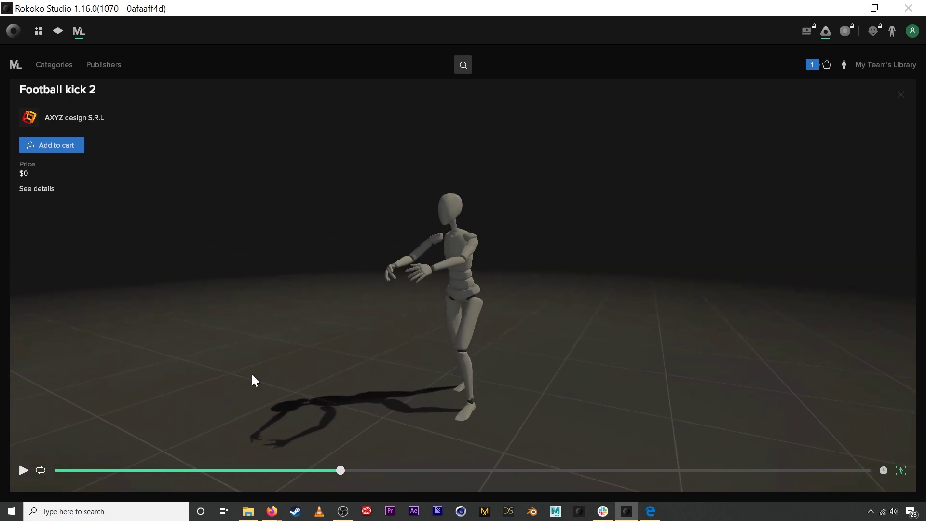
{"action": "left_click_drag", "start_coordinate": [336, 472], "coordinate": [205, 470]}
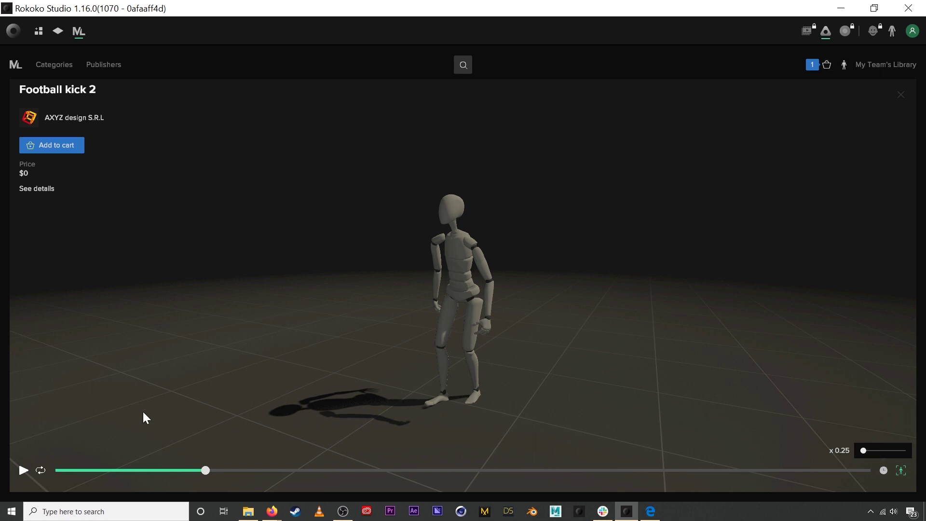
{"action": "left_click", "coordinate": [22, 470]}
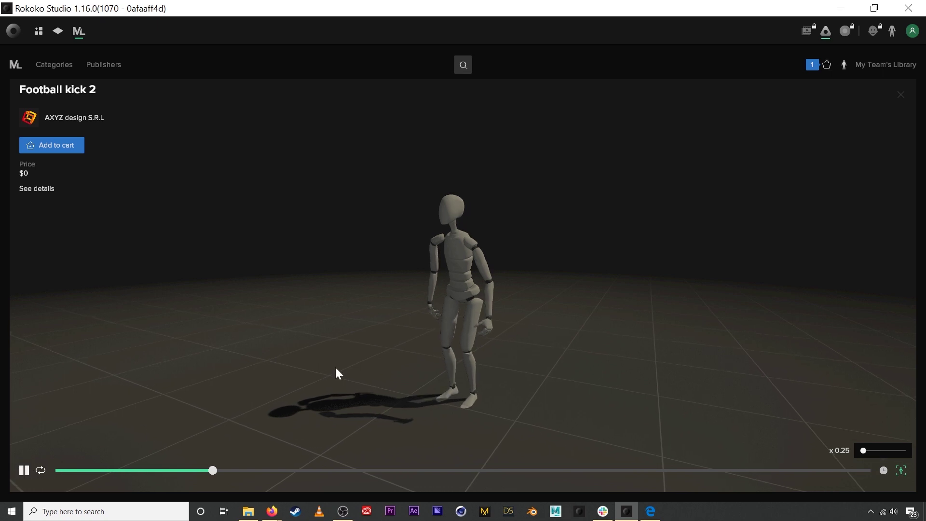
{"action": "left_click_drag", "start_coordinate": [440, 333], "coordinate": [500, 341]}
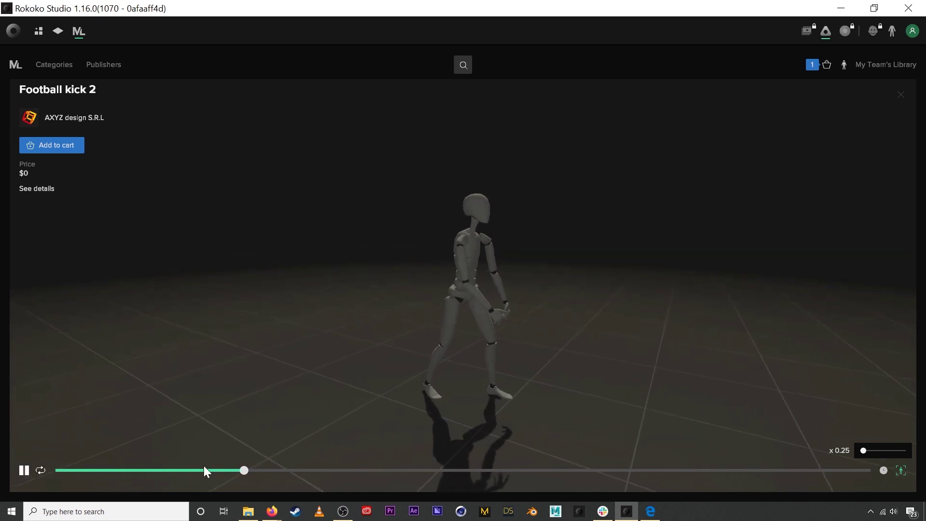
{"action": "left_click_drag", "start_coordinate": [256, 471], "coordinate": [521, 470]}
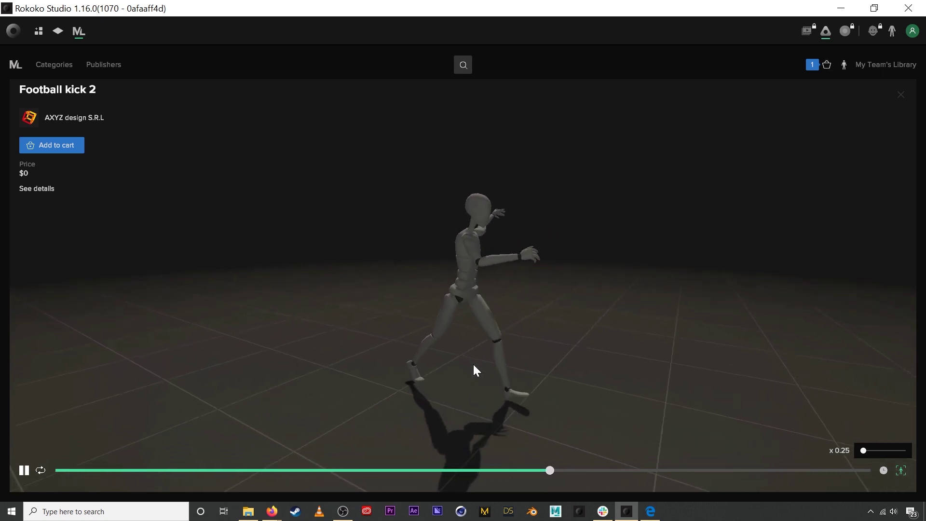
{"action": "left_click", "coordinate": [24, 471]}
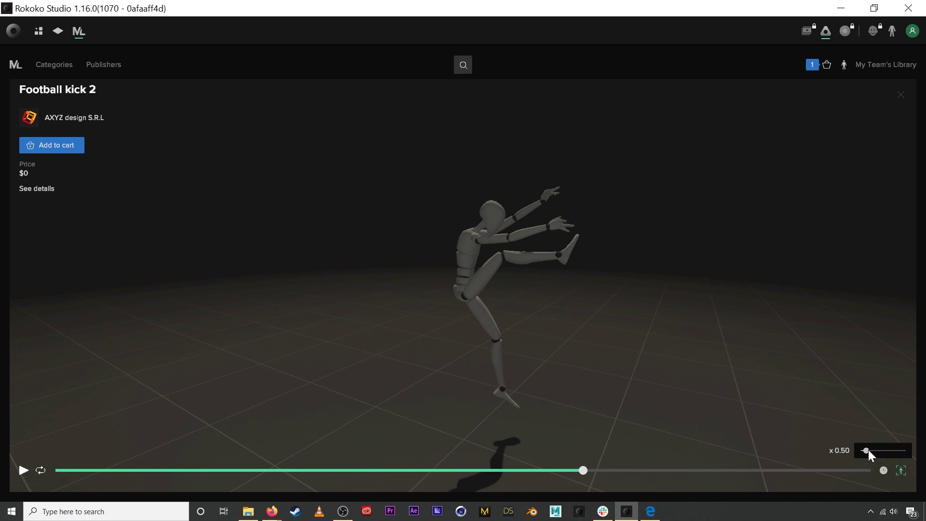
{"action": "left_click_drag", "start_coordinate": [868, 450], "coordinate": [872, 450]}
{"action": "left_click", "coordinate": [33, 187]}
{"action": "scroll", "coordinate": [79, 329], "scroll_direction": "down", "scroll_amount": 1}
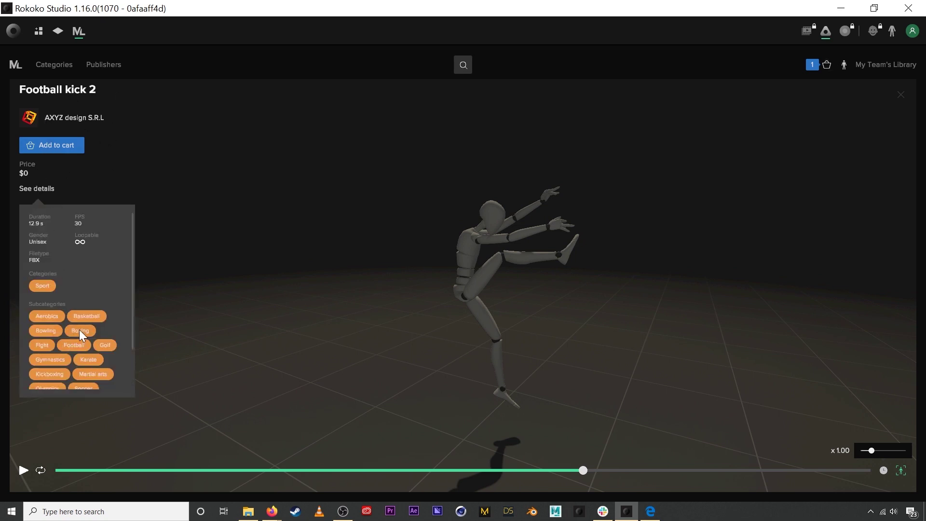
{"action": "left_click", "coordinate": [391, 191]}
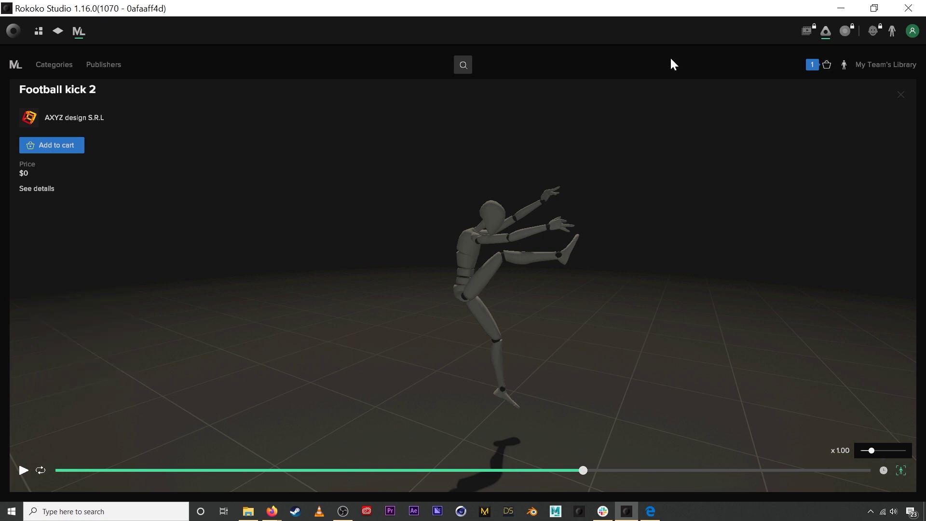
{"action": "left_click", "coordinate": [900, 96]}
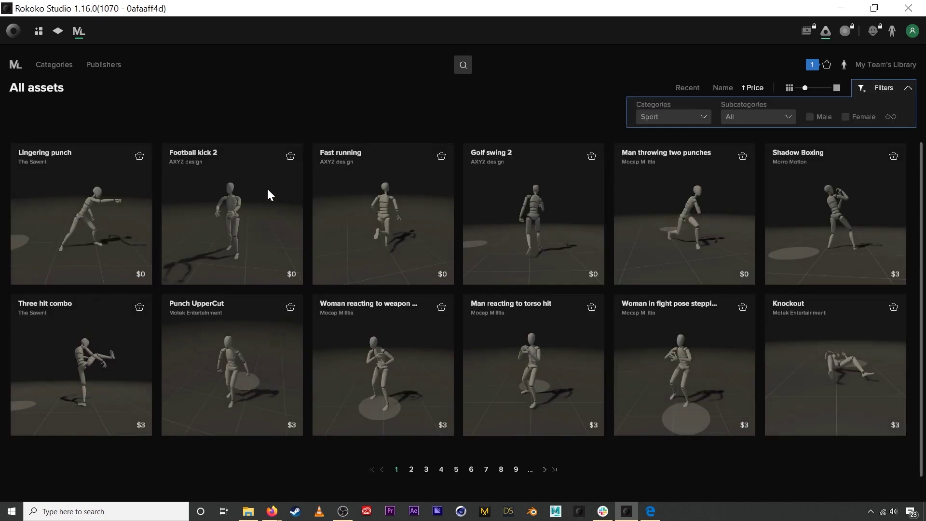
Step: Browse the category overview, then the motions grouped by publisher
{"action": "left_click", "coordinate": [49, 64]}
{"action": "scroll", "coordinate": [614, 214], "scroll_direction": "down", "scroll_amount": 1}
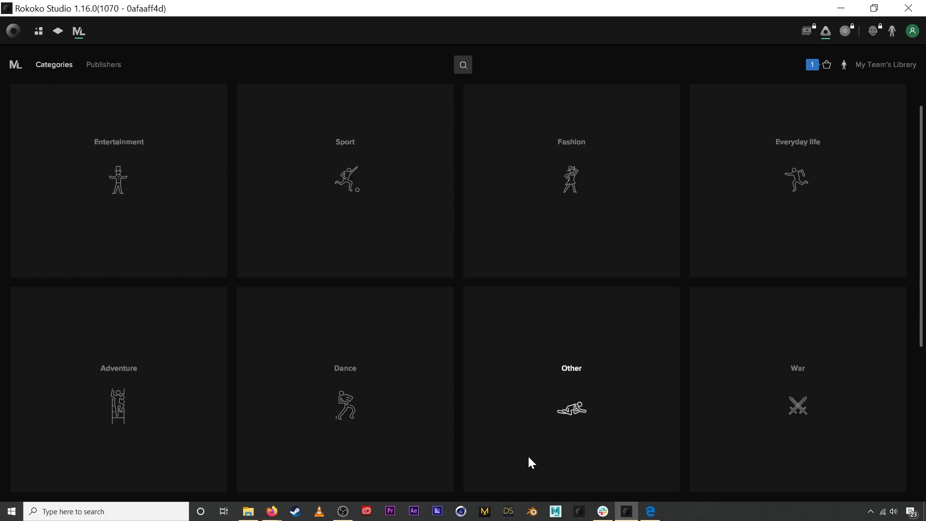
{"action": "left_click", "coordinate": [106, 65]}
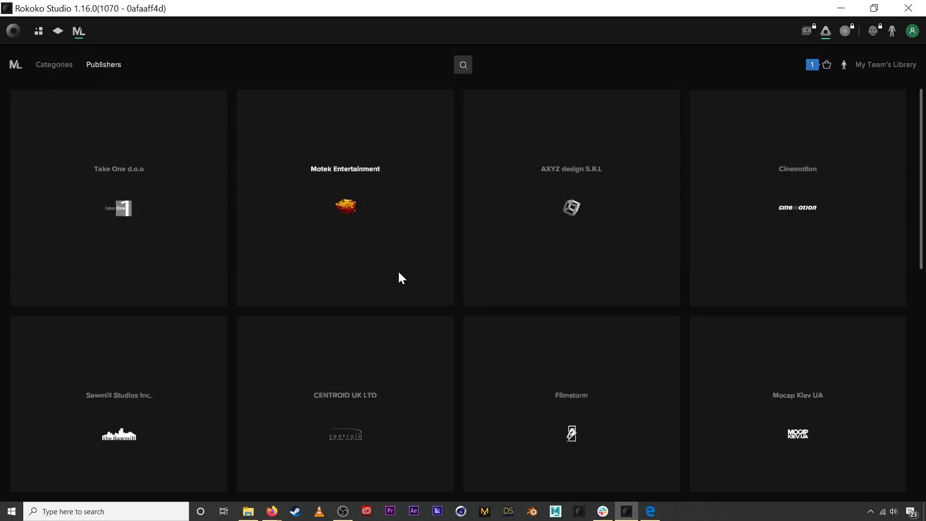
{"action": "scroll", "coordinate": [523, 200], "scroll_direction": "down", "scroll_amount": 3}
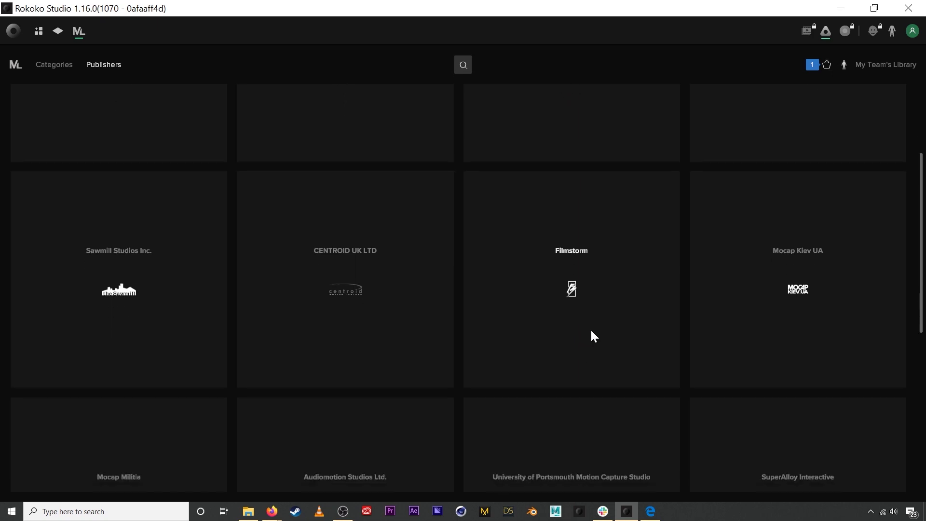
{"action": "scroll", "coordinate": [507, 283], "scroll_direction": "down", "scroll_amount": 2}
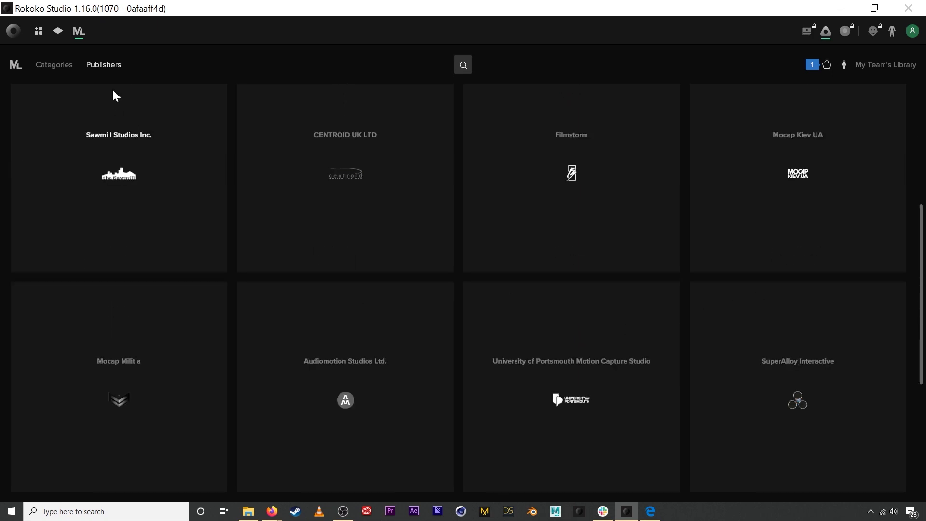
Step: Search for 'walk' with the category filter widened from Sport to All, and rotate Simple walk 2
{"action": "left_click", "coordinate": [464, 65]}
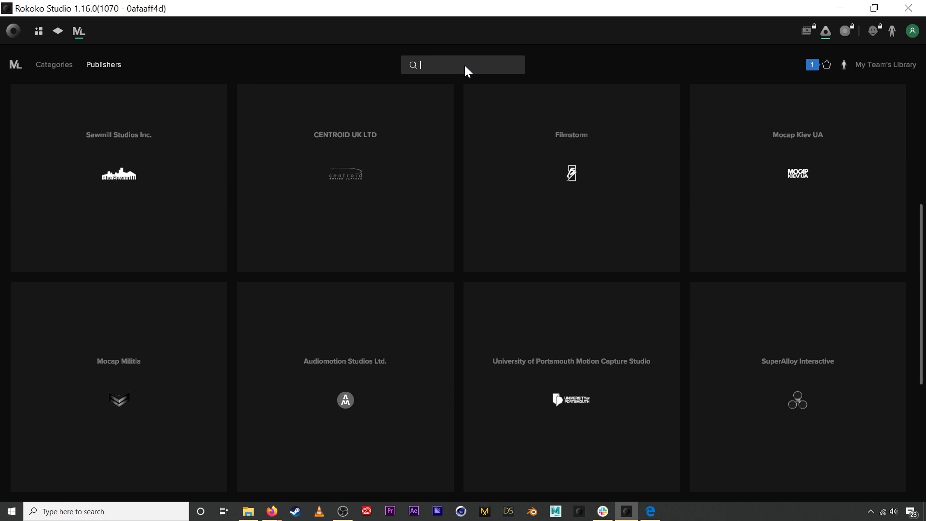
{"action": "type", "text": "walk"}
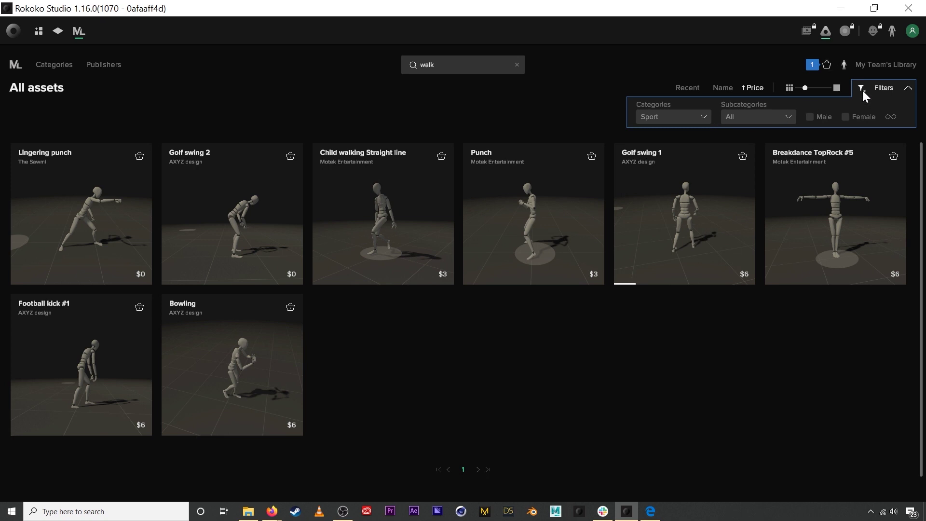
{"action": "left_click", "coordinate": [890, 117]}
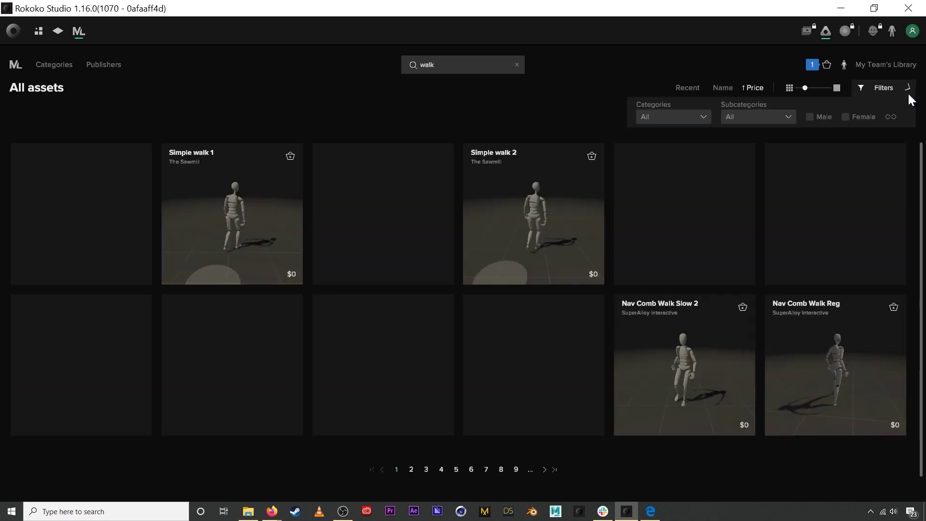
{"action": "left_click", "coordinate": [908, 89]}
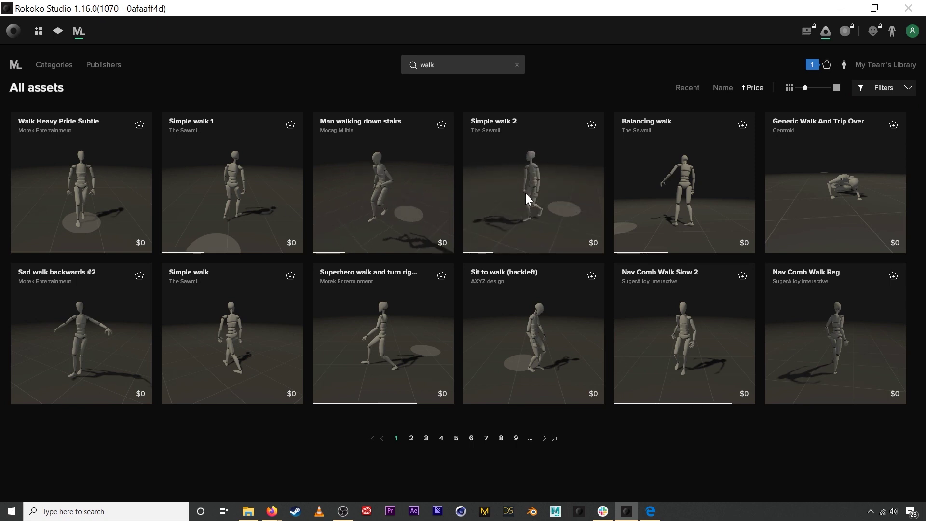
{"action": "left_click_drag", "start_coordinate": [525, 193], "coordinate": [571, 219]}
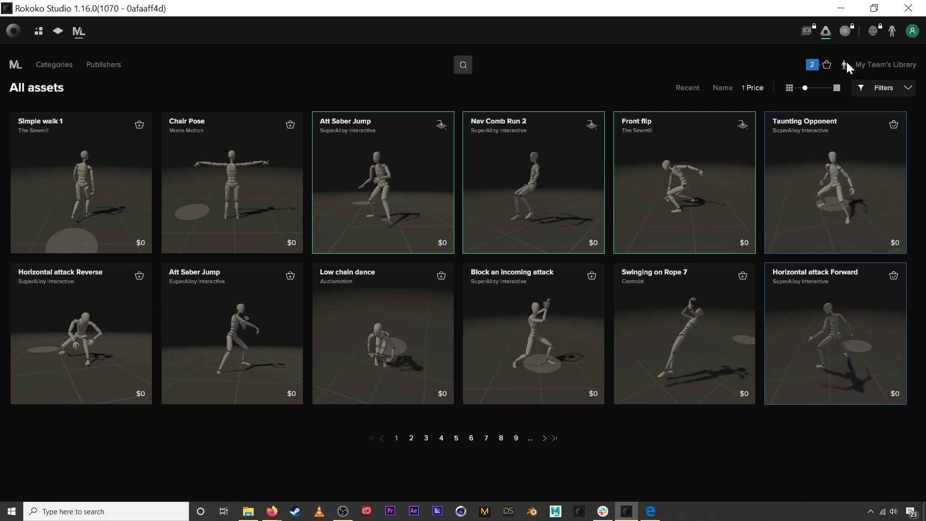
Step: Review the two $0.00 cart motions, tick Confirm the order, go to page 4, reopen the cart
{"action": "left_click", "coordinate": [827, 66]}
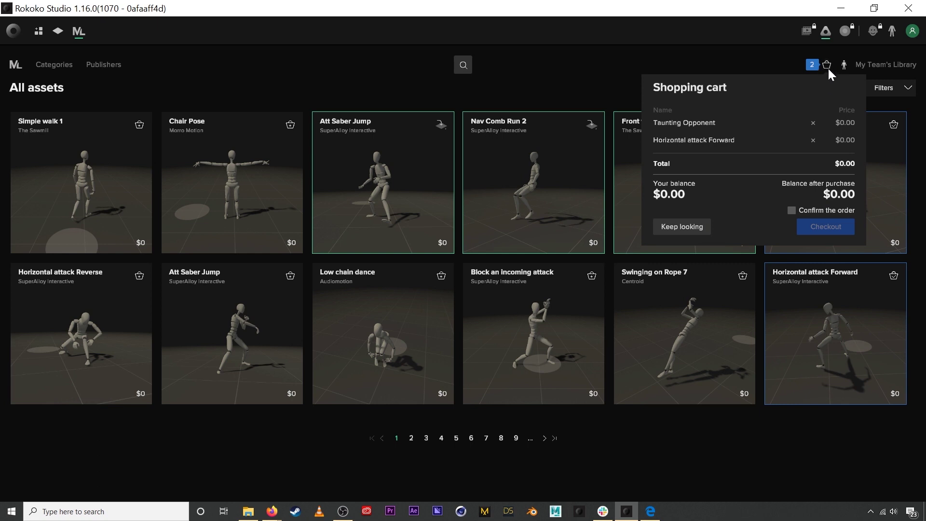
{"action": "left_click", "coordinate": [792, 210]}
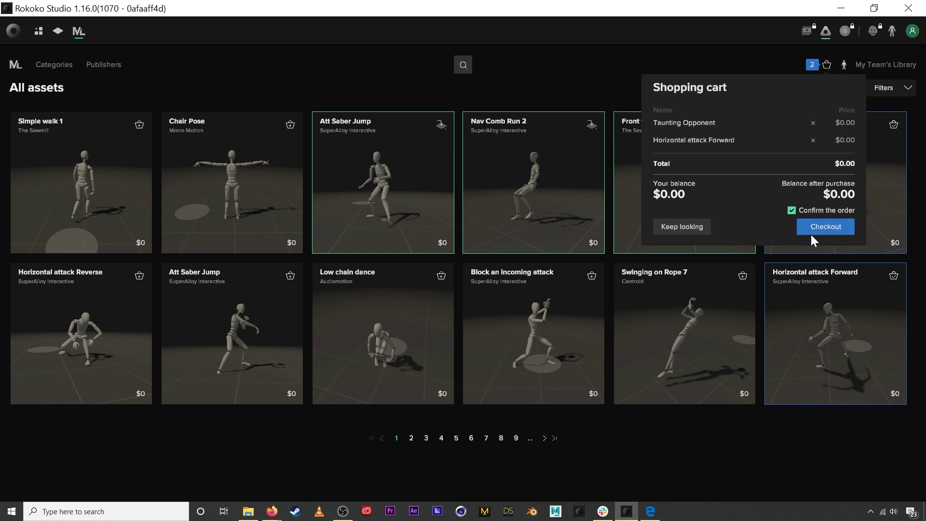
{"action": "left_click", "coordinate": [721, 64]}
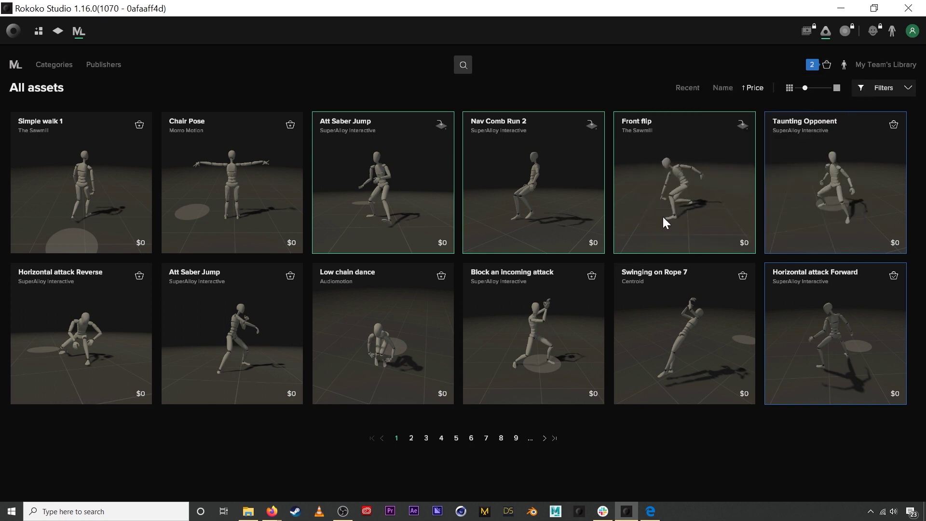
{"action": "left_click", "coordinate": [441, 437]}
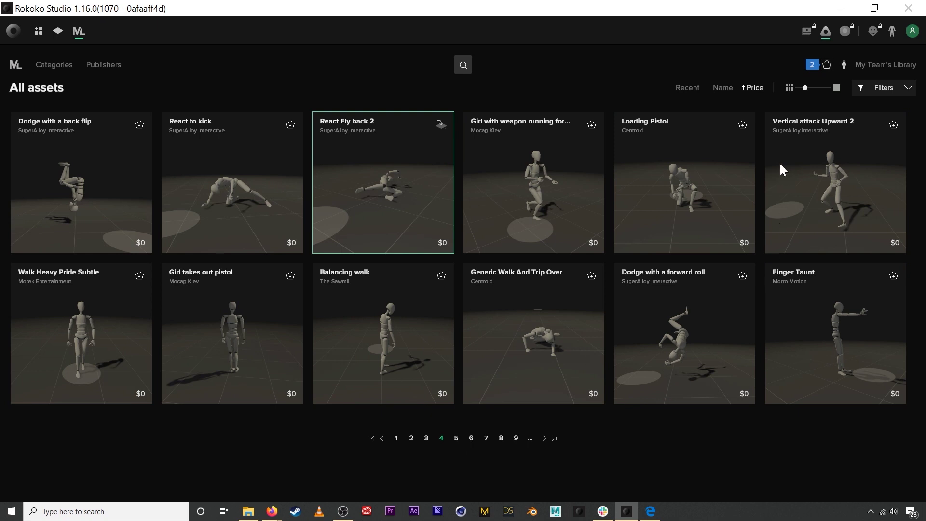
{"action": "left_click", "coordinate": [826, 65]}
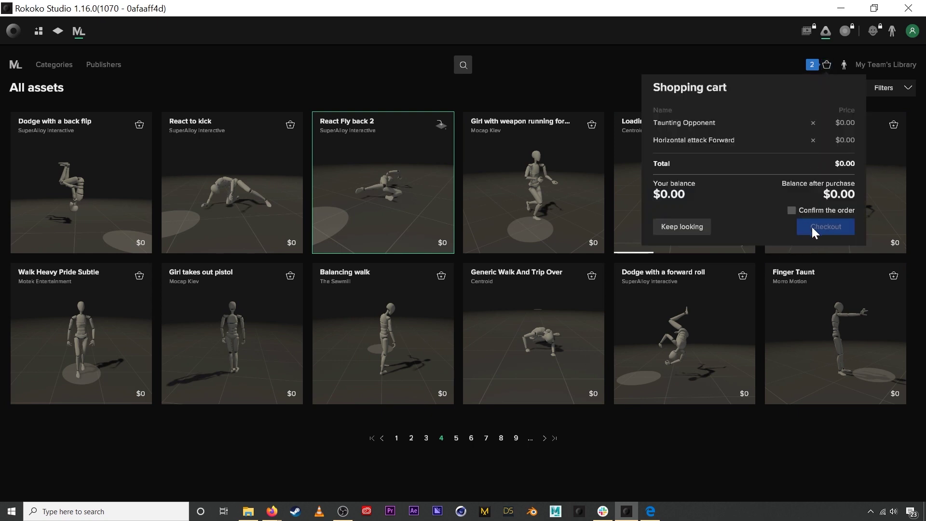
Step: Set Bruno as the preview character, view All assets, then switch to My Team's Library
{"action": "left_click", "coordinate": [844, 65]}
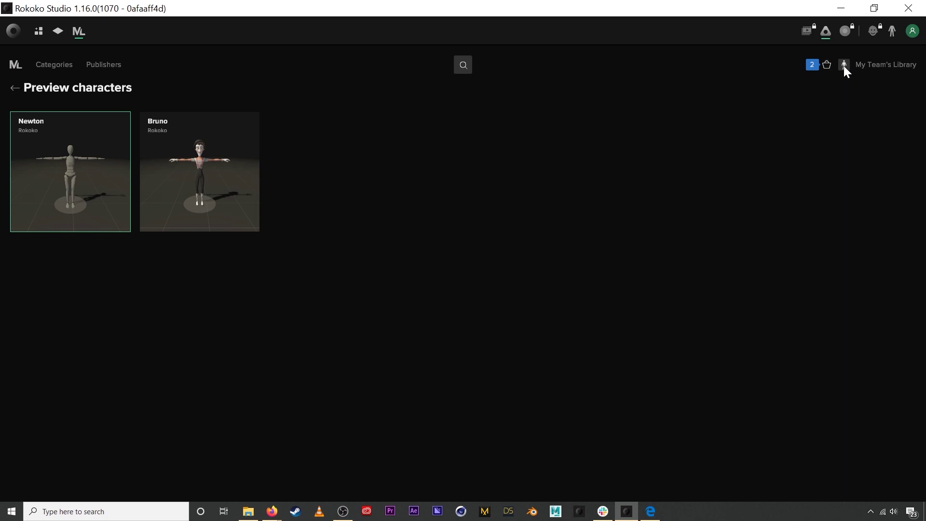
{"action": "left_click", "coordinate": [216, 171]}
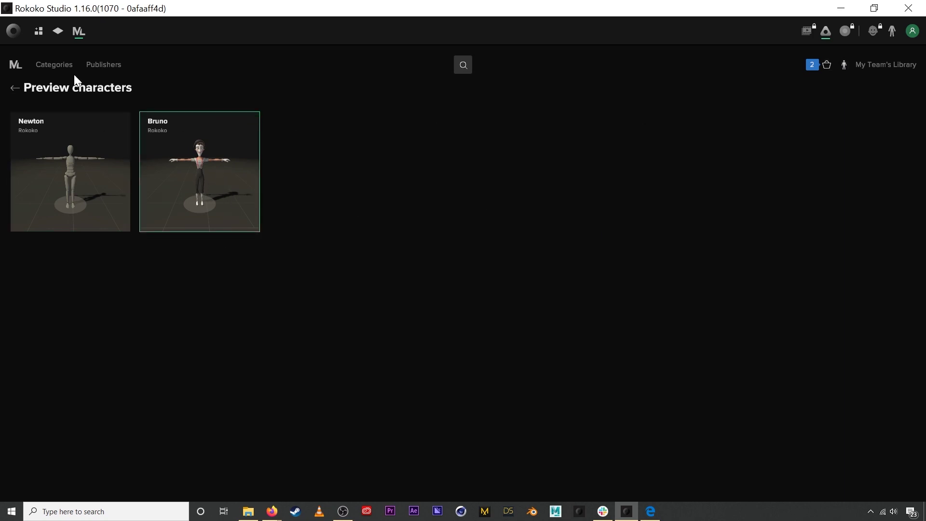
{"action": "left_click", "coordinate": [55, 64]}
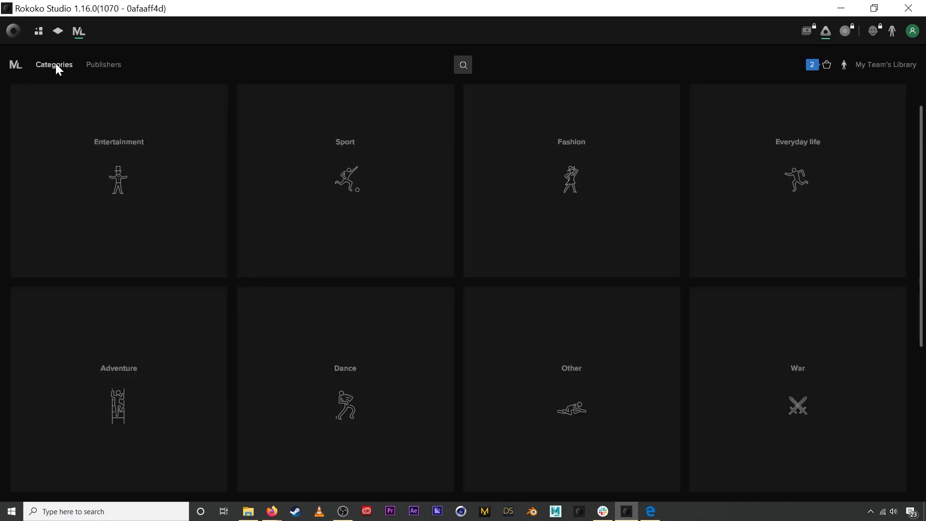
{"action": "left_click", "coordinate": [15, 66]}
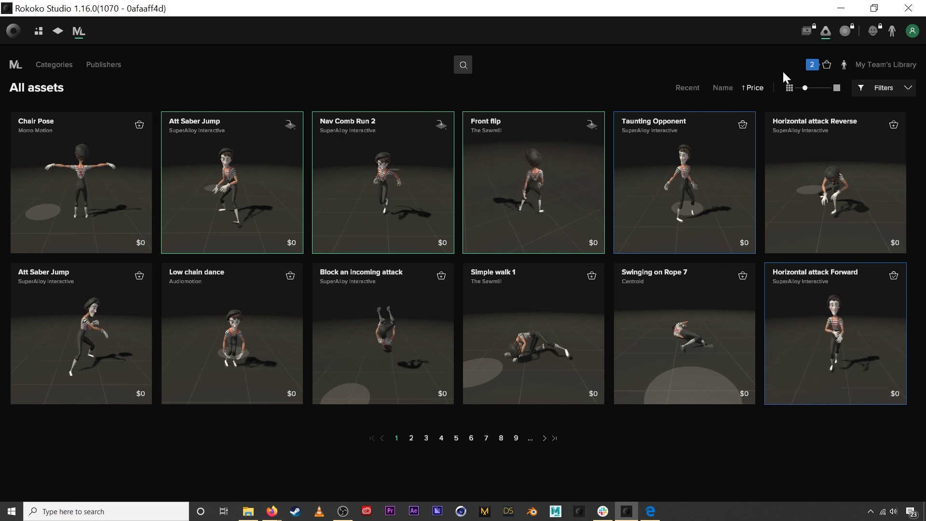
{"action": "left_click", "coordinate": [844, 64]}
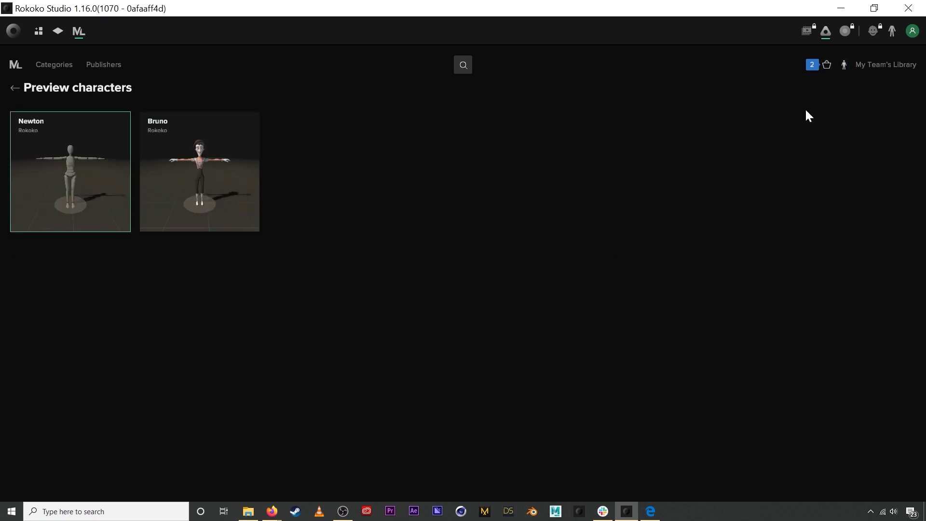
{"action": "left_click", "coordinate": [871, 65]}
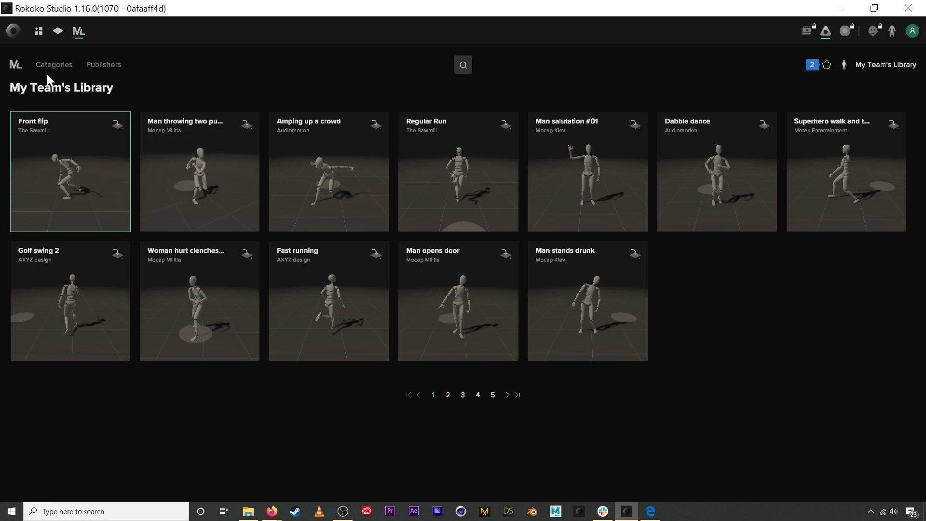
Step: Return from My Team's Library to the All assets view using the ML logo
{"action": "left_click", "coordinate": [18, 62]}
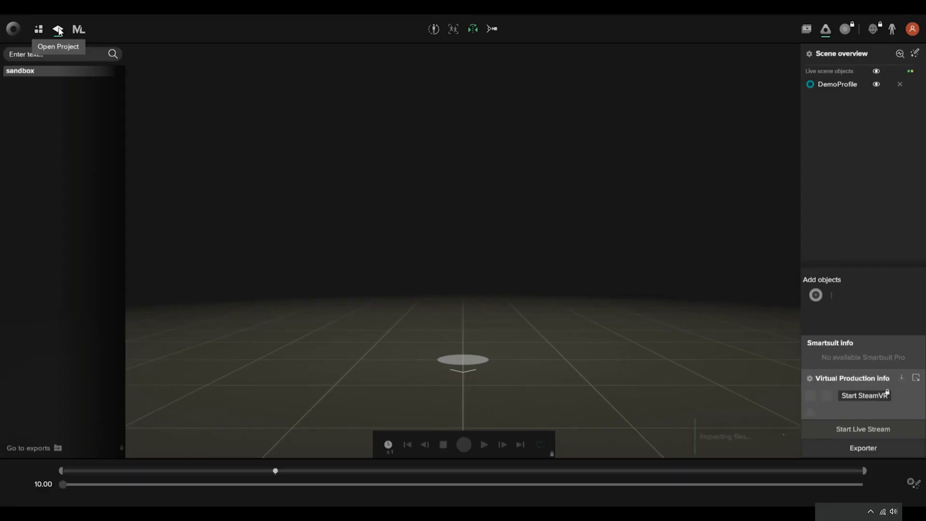
Step: Show the Maya live stream target's settings: IP 127.0.0.1, port 14043
{"action": "left_click", "coordinate": [864, 431]}
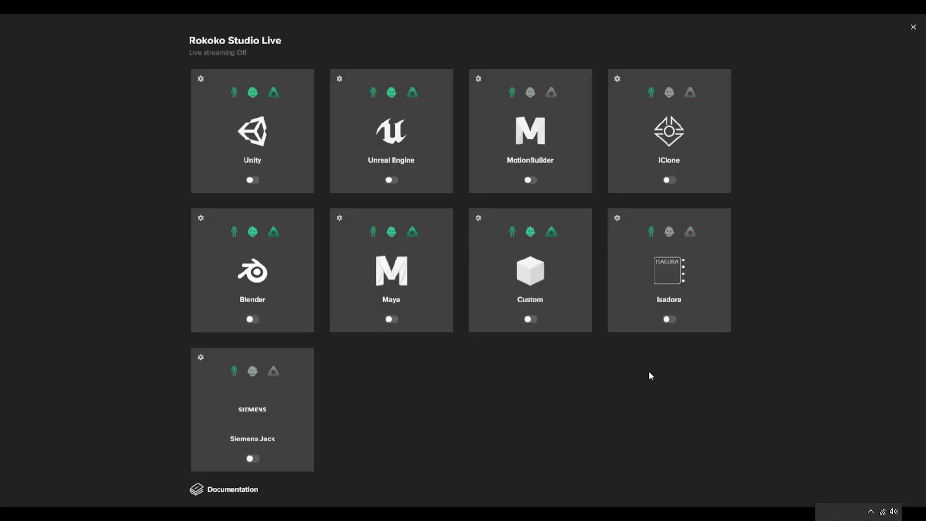
{"action": "left_click", "coordinate": [390, 319]}
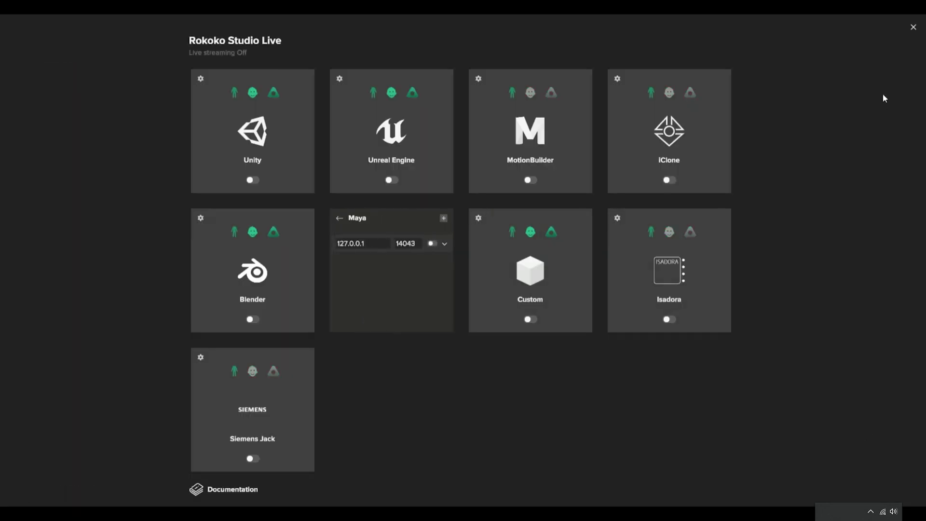